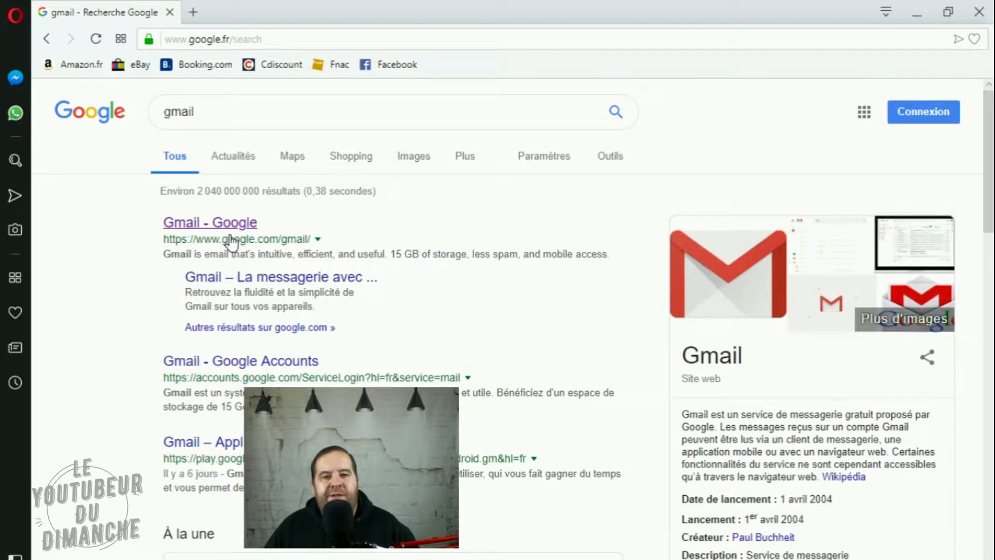
- Open Gmail from the first Google search result and submit the account's e-mail address on the sign-in page
click(183, 224)
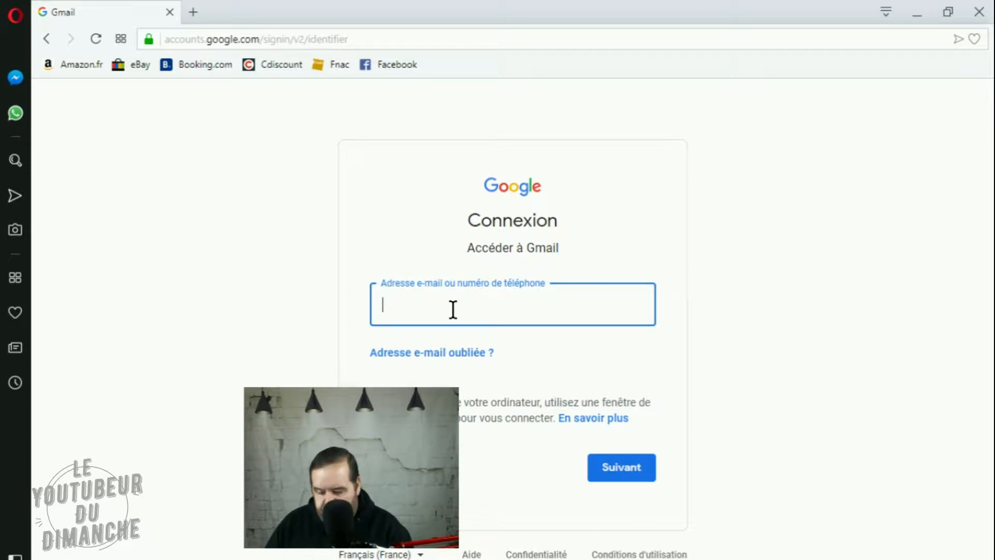
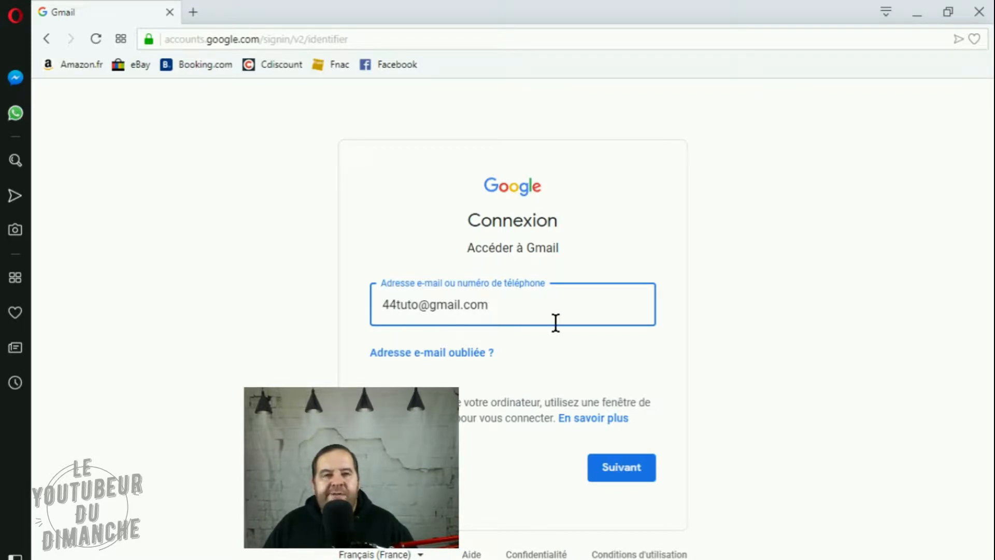
click(611, 472)
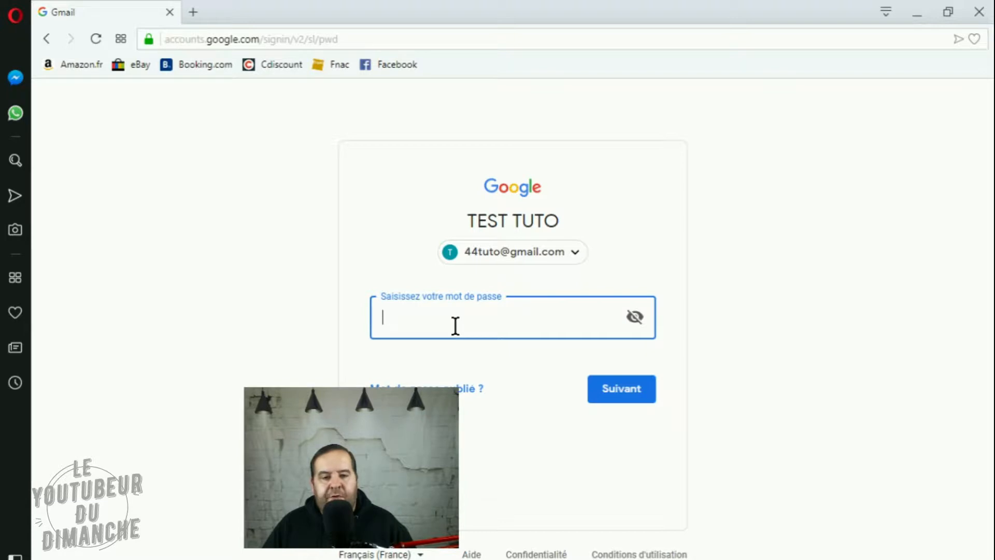
- Enter the account password to sign in to the mailbox, and choose never to save the password in the browser
text(****)
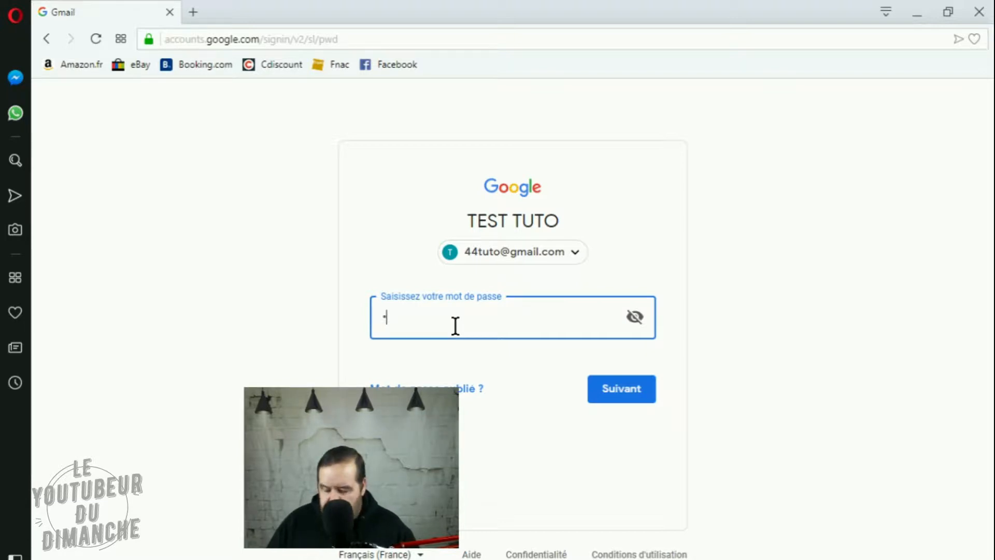
text(****)
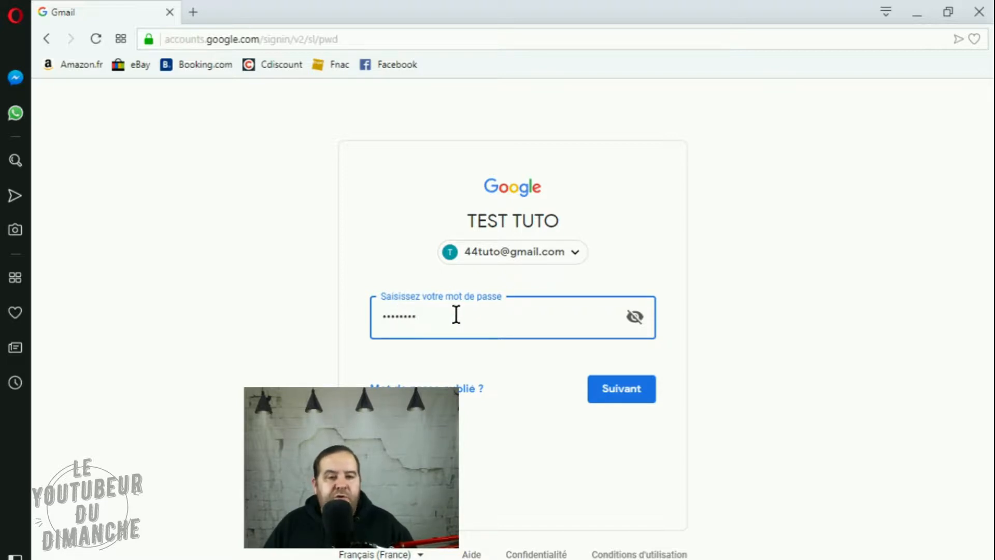
click(615, 398)
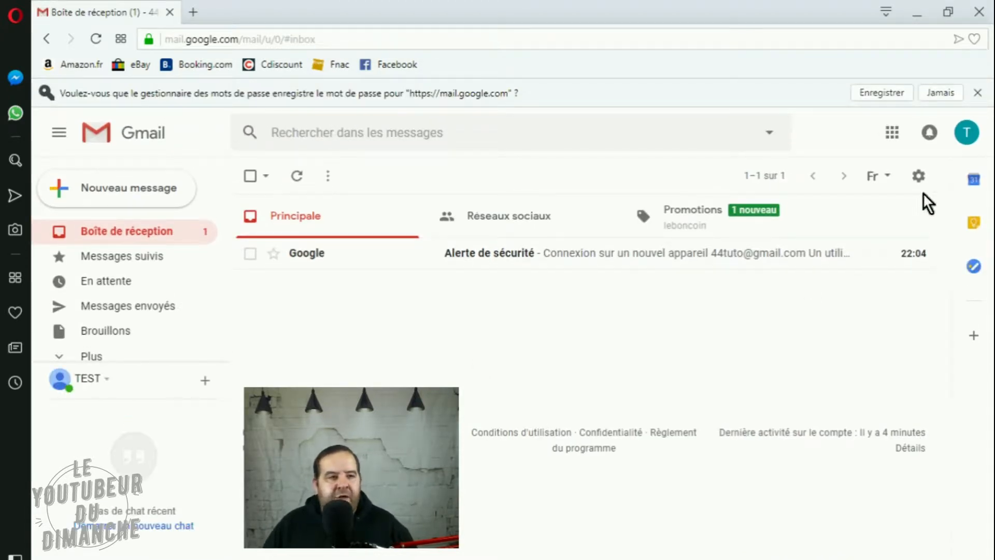
click(939, 92)
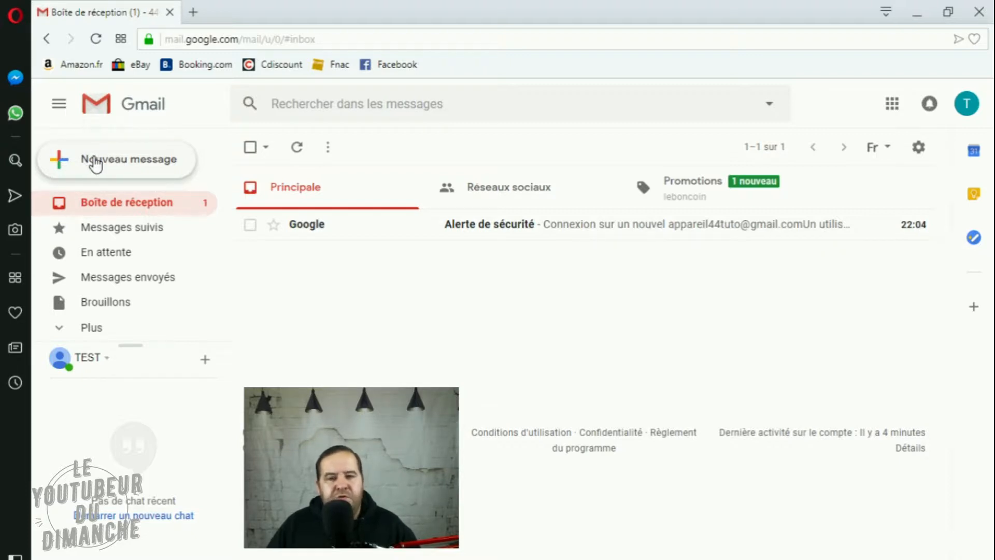
- Start a new message and enter the recipient's e-mail address
click(121, 160)
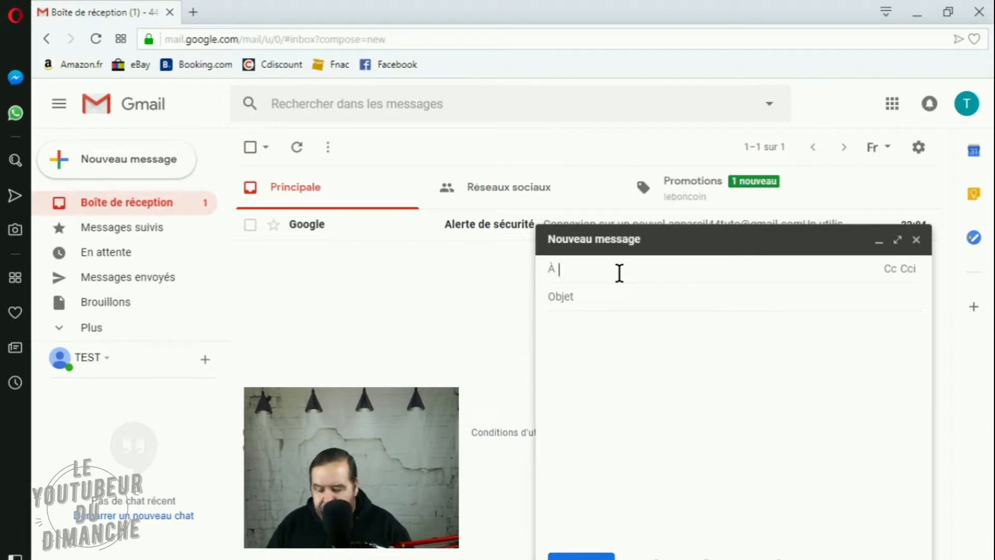
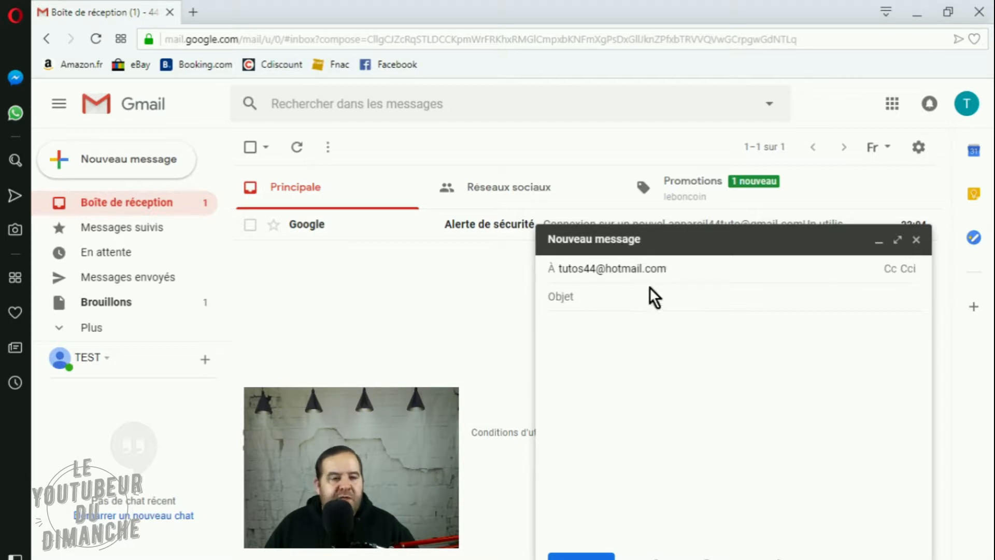
- Set the message subject to "photo de vacance"
click(591, 295)
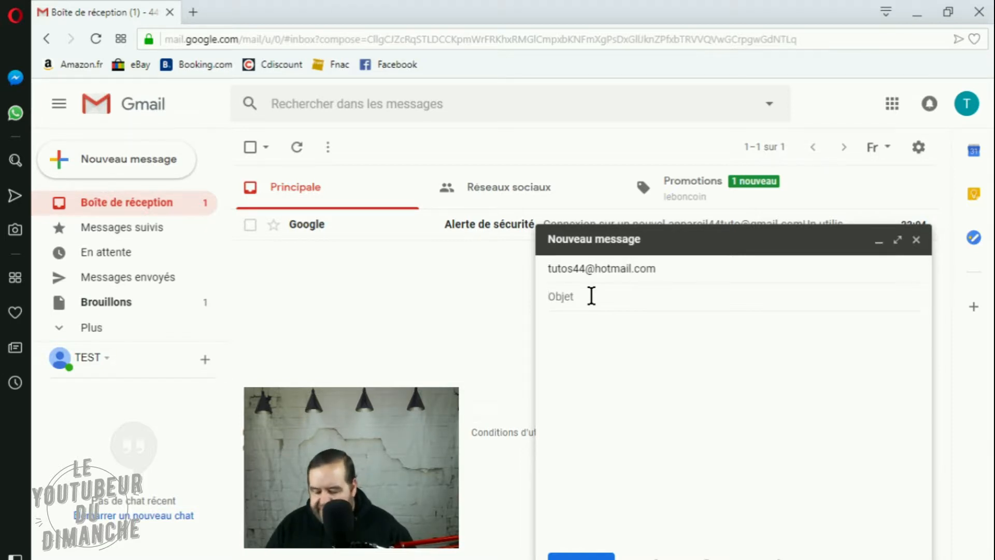
text(p)
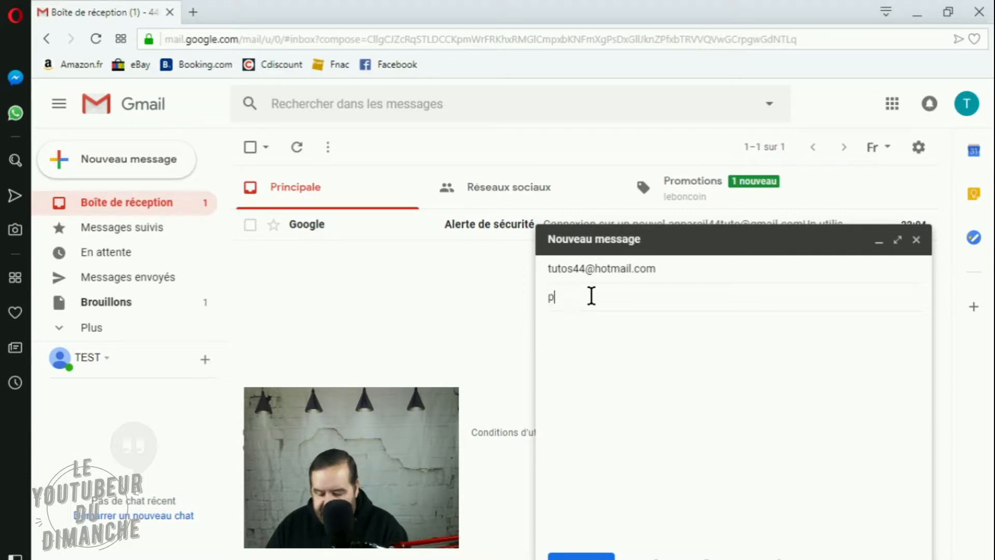
text(hoto de v)
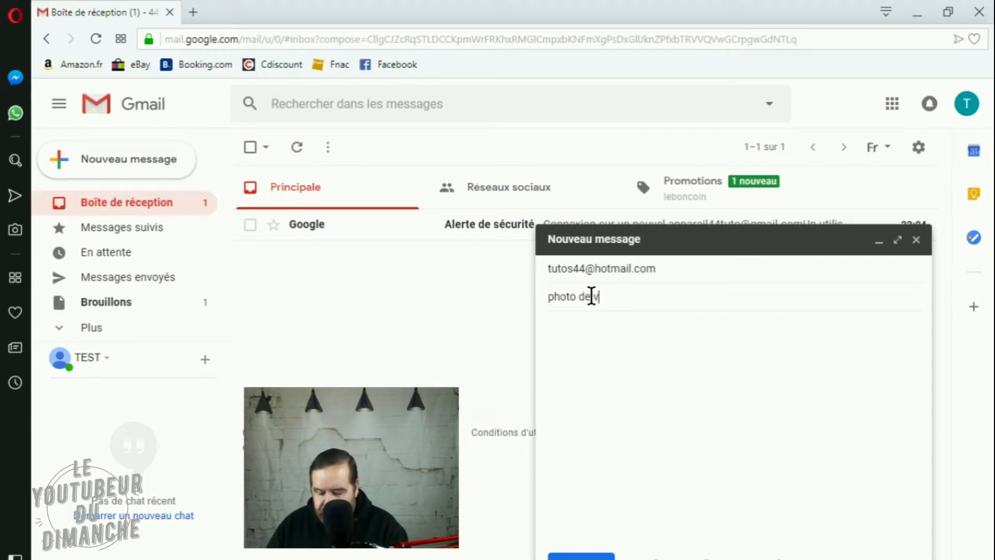
text(acance)
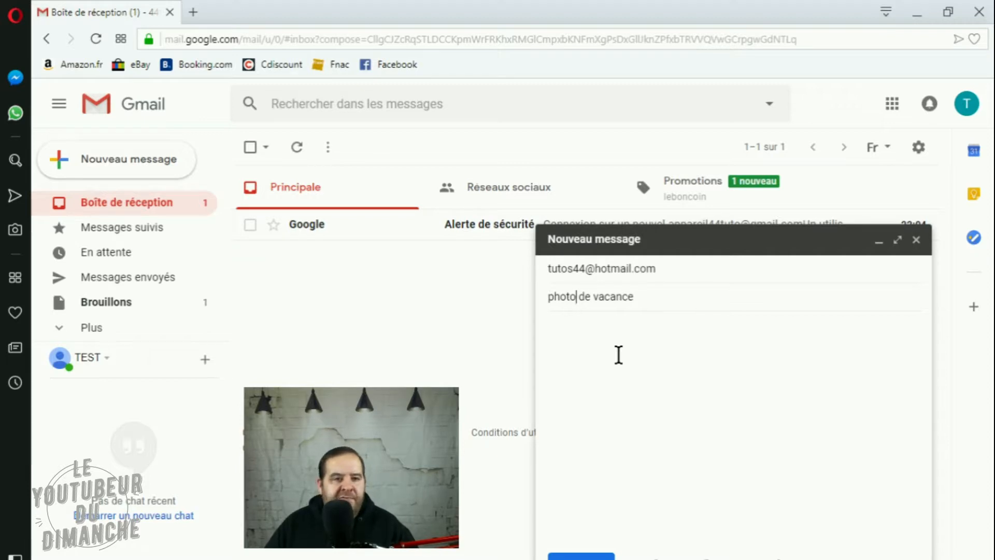
- Begin the message body with "bonjour," and, on a new line, "j'espere que tu vas bien."
click(580, 367)
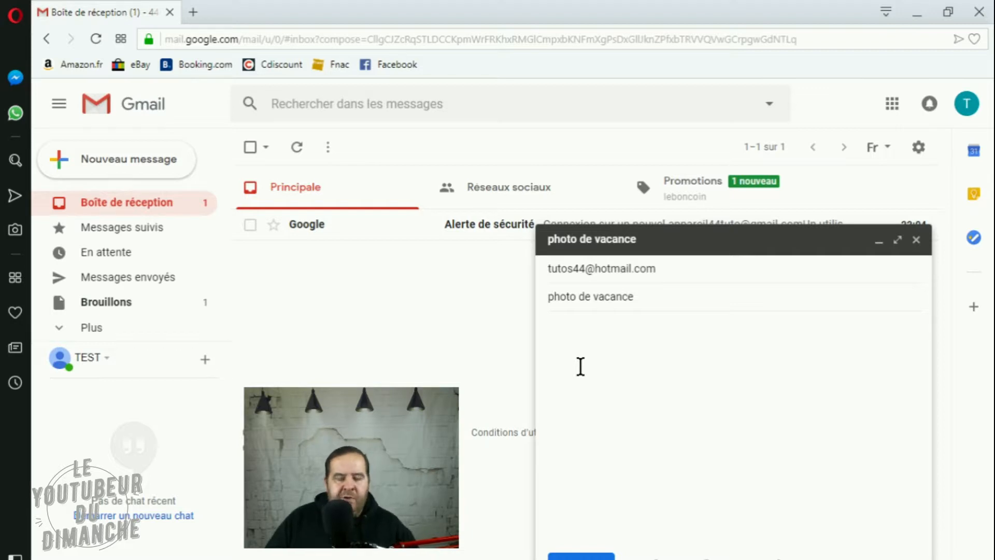
text(bonjo)
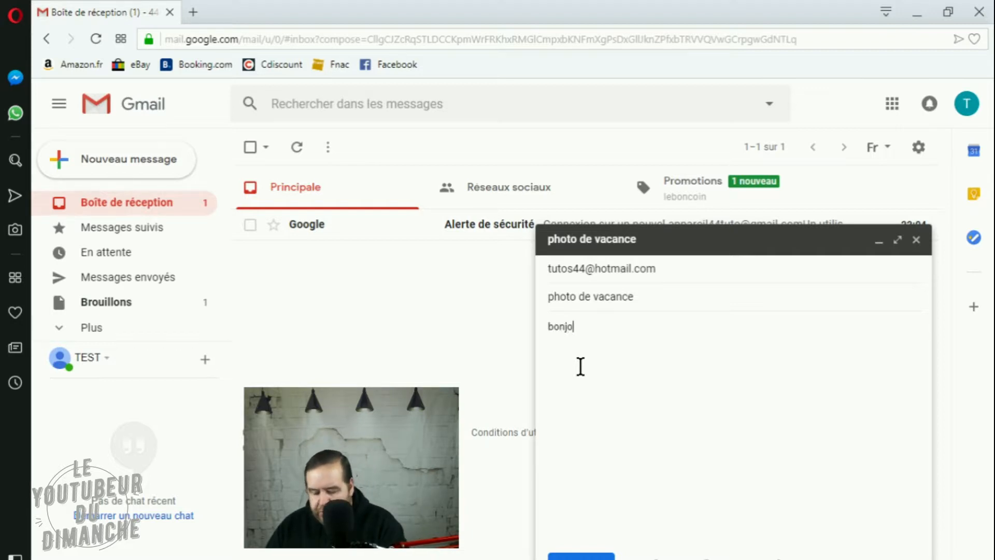
text(ur,)
key(Return)
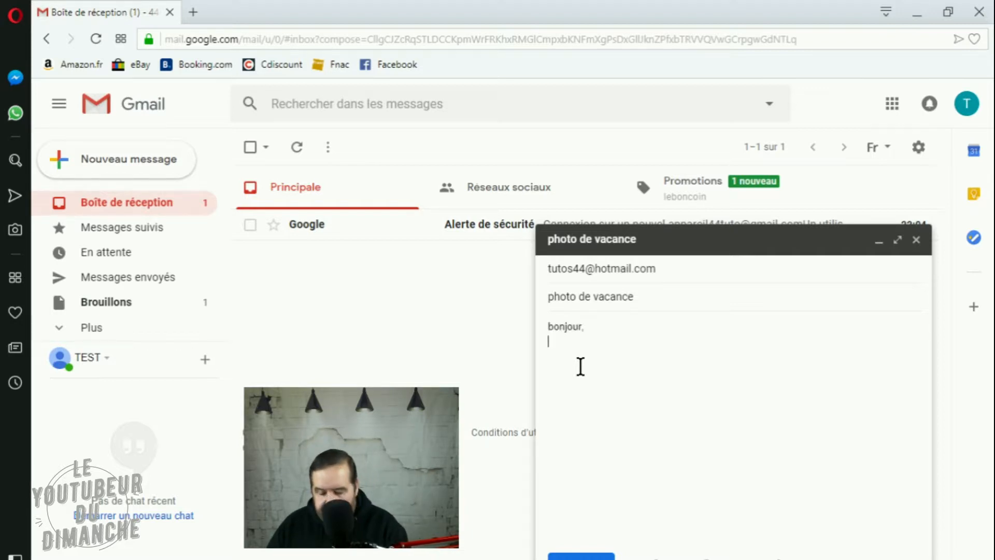
text(j'e)
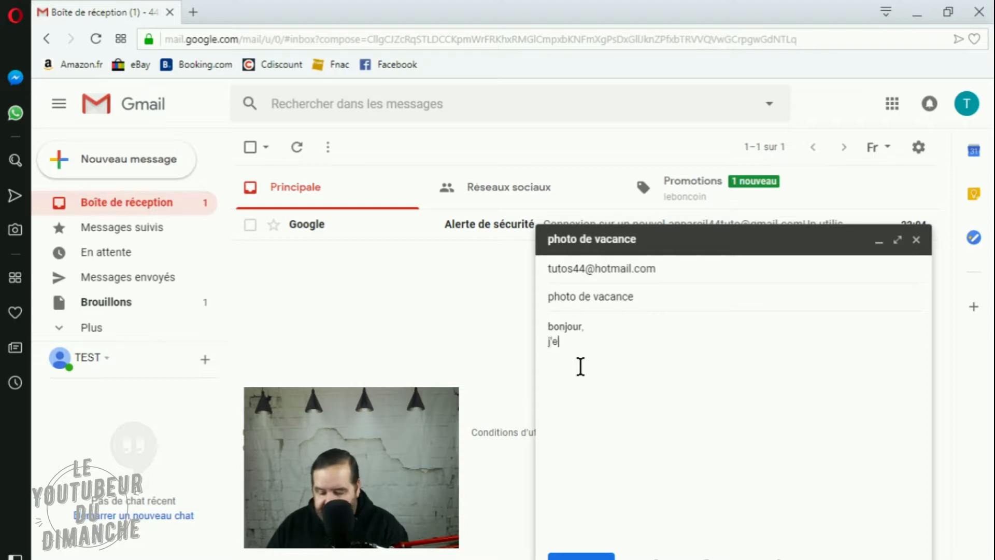
text(spere u)
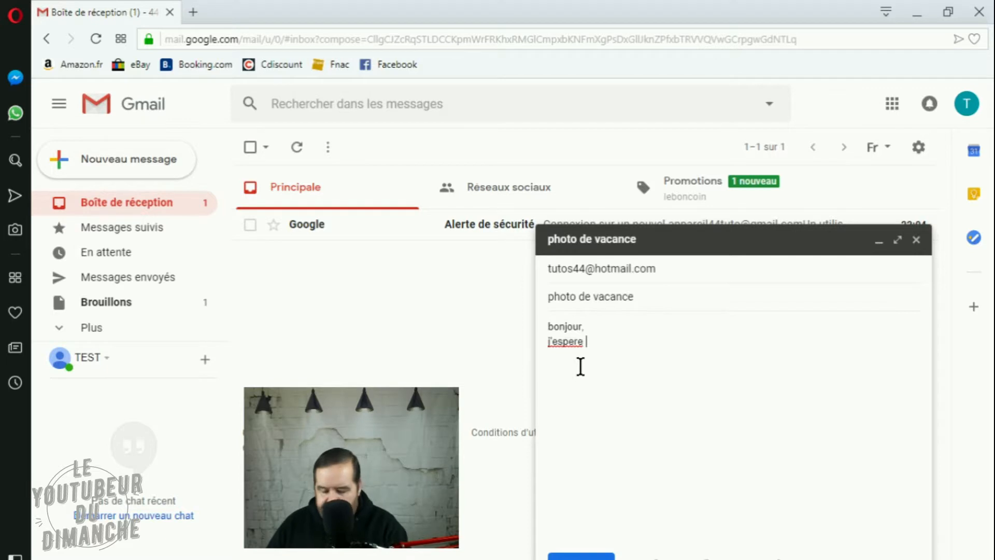
key(BackSpace)
text(que)
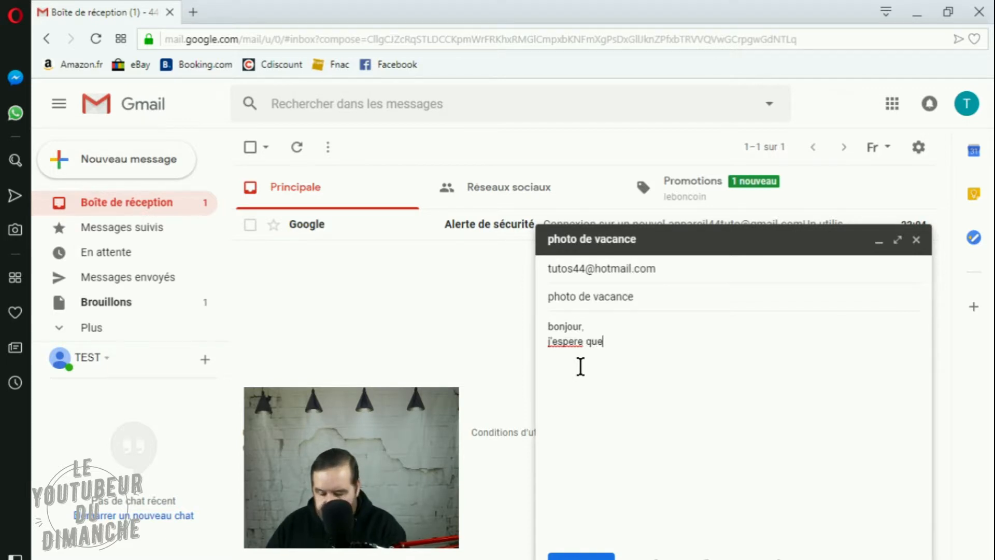
text( tu vas bien.)
key(Return)
- Add the lines "Je te joins une photo de mes vacances." and "a bientot." to the message body
text(Je te joins)
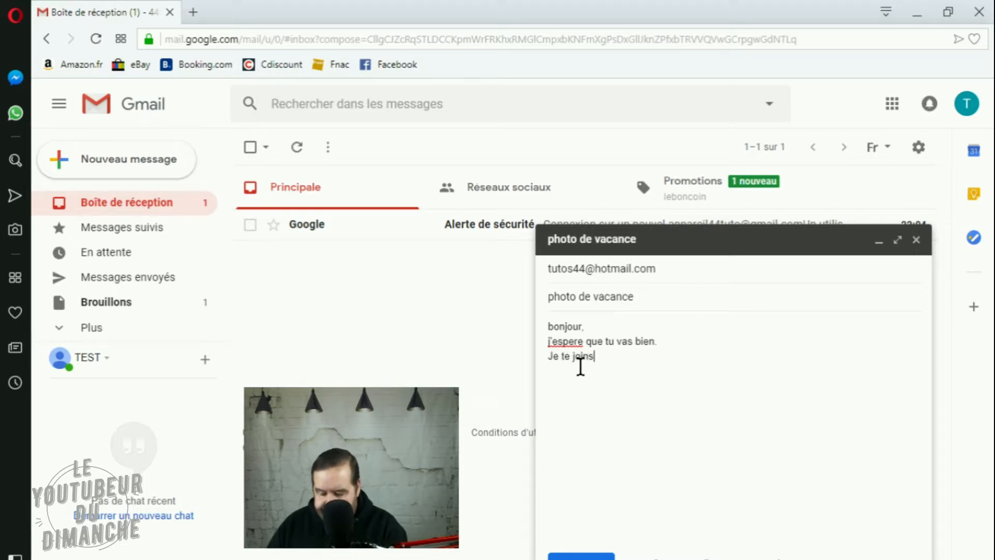
key(BackSpace)
text(ds)
key(BackSpace)
key(BackSpace)
key(BackSpace)
text(s un)
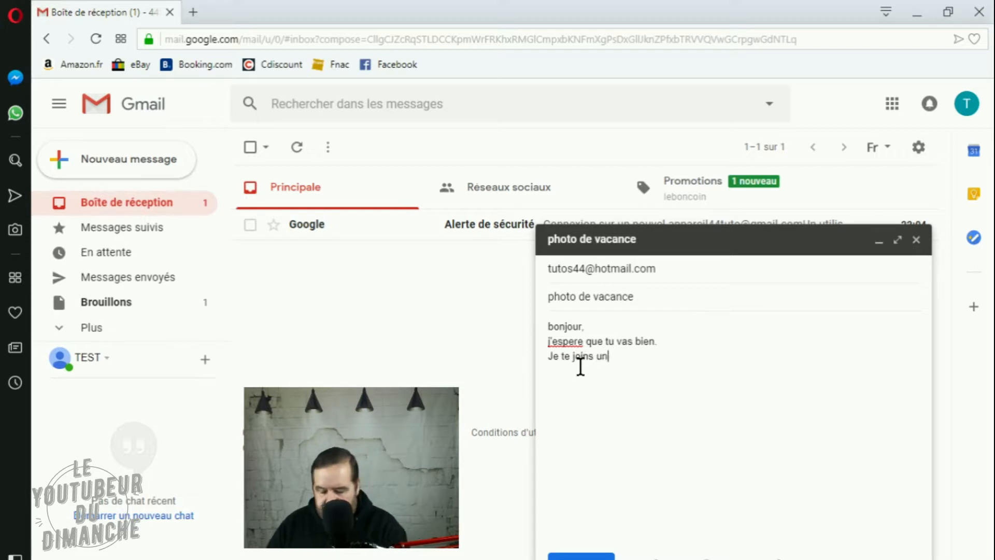
text(e photo de mes )
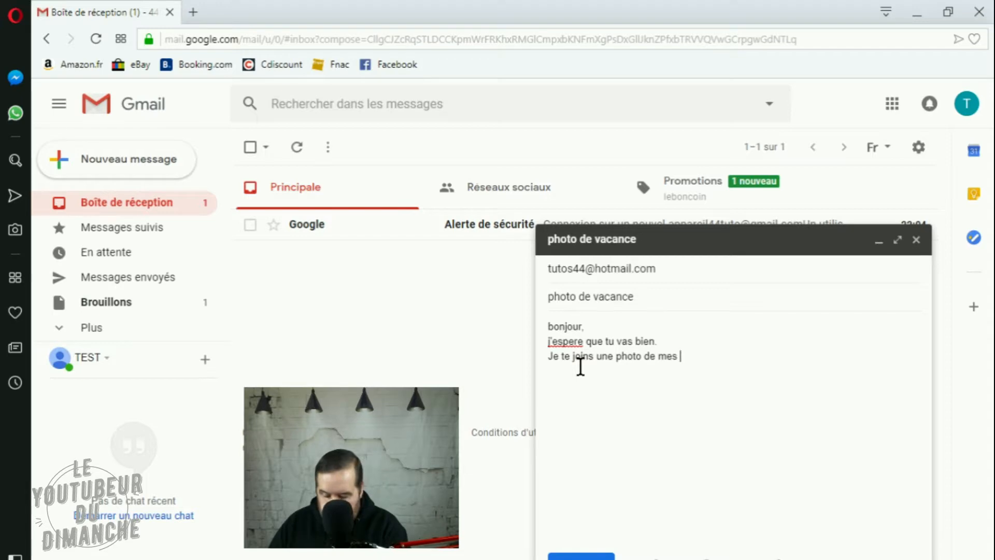
text(vac)
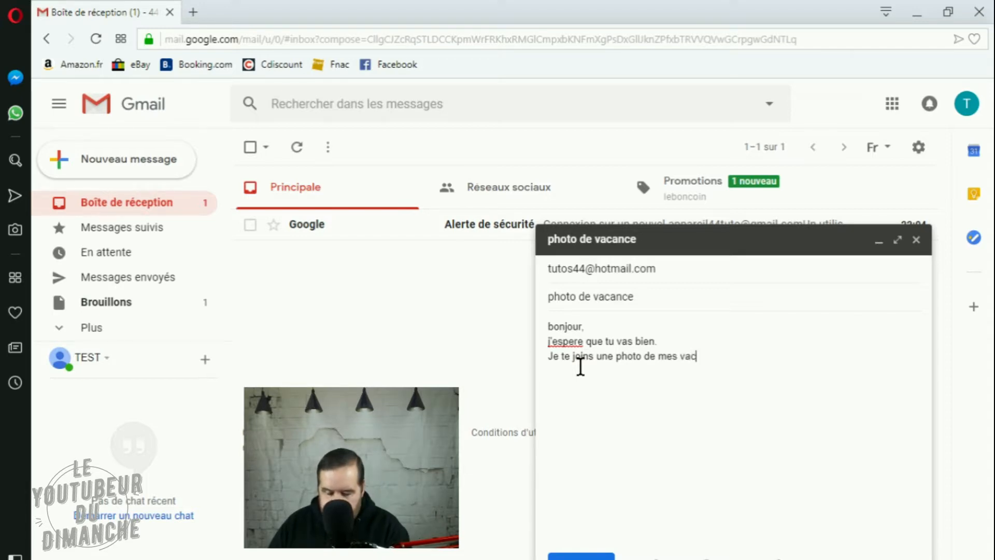
text(ances. )
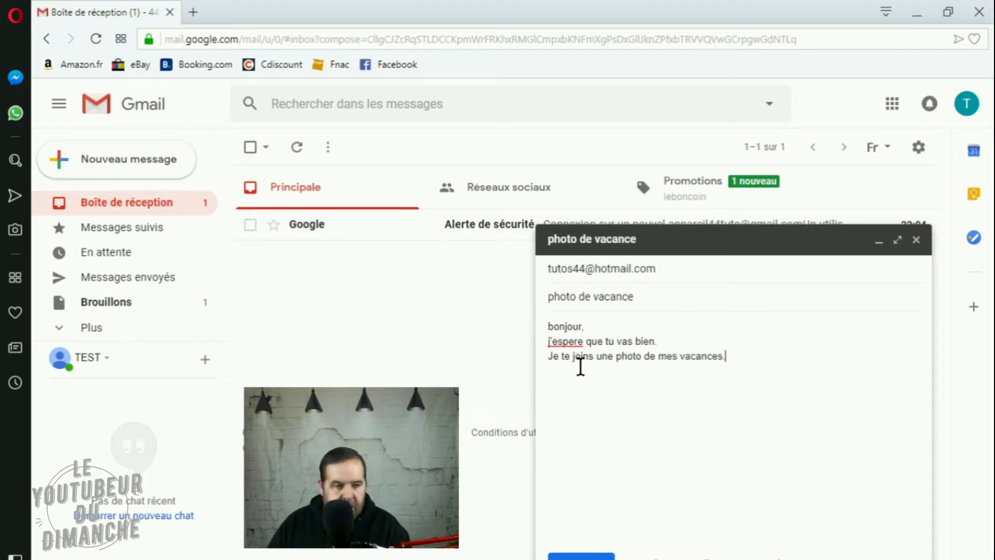
text(a )
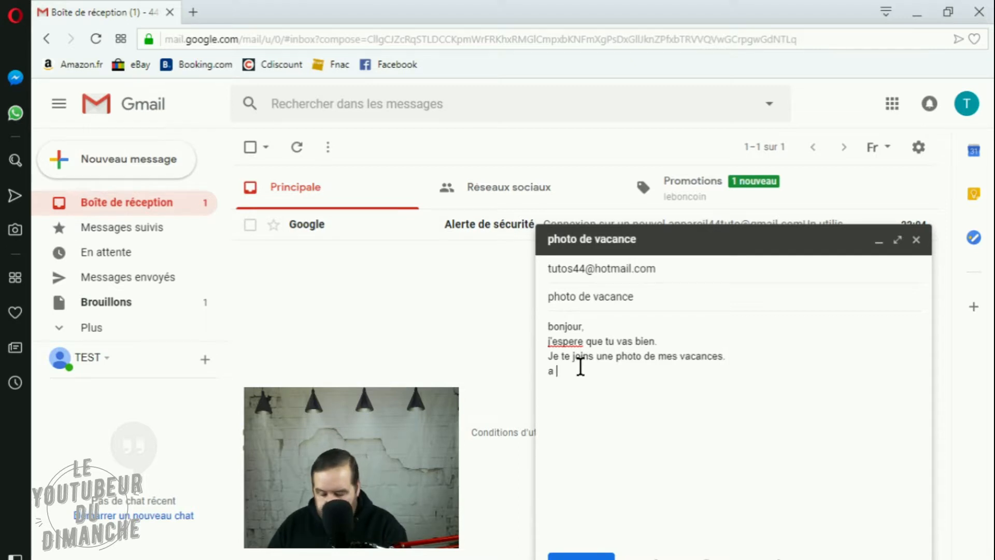
text(bientot)
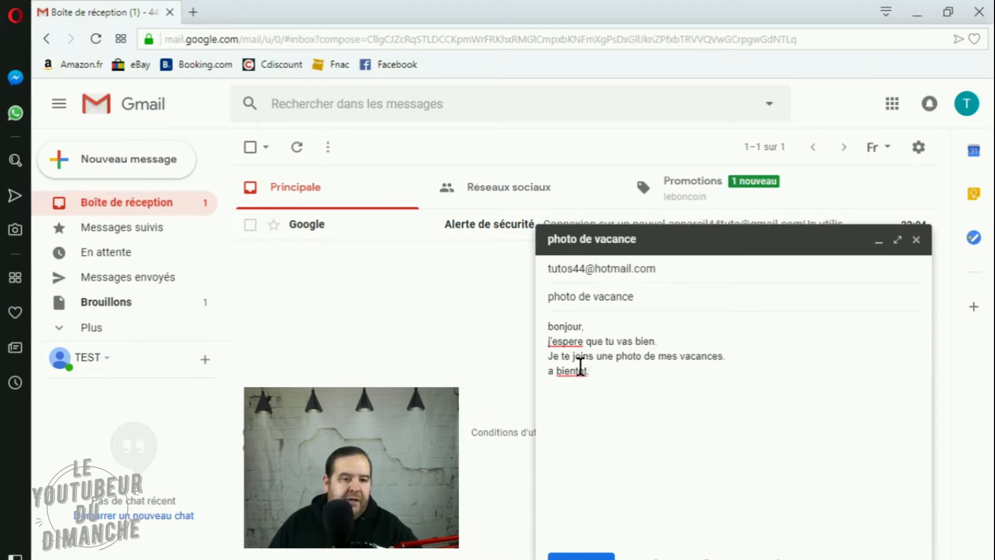
- Correct the misspelled words in the message body to "j'espère" and "bientôt" using the spelling suggestions
right_click(566, 341)
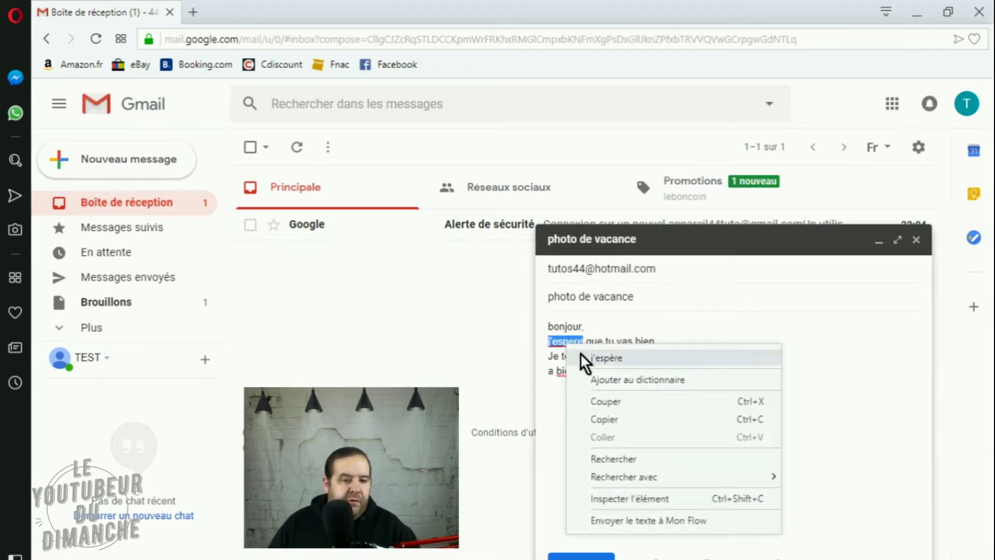
click(580, 356)
right_click(571, 369)
click(576, 380)
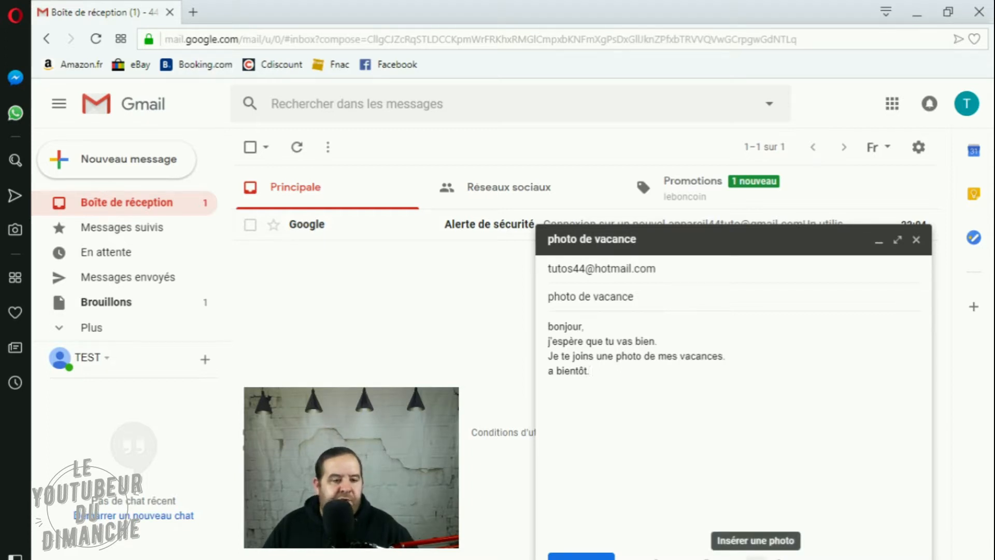
- Insert the photo whose file name begins with 50016434 from the Images folder into the message body
click(756, 557)
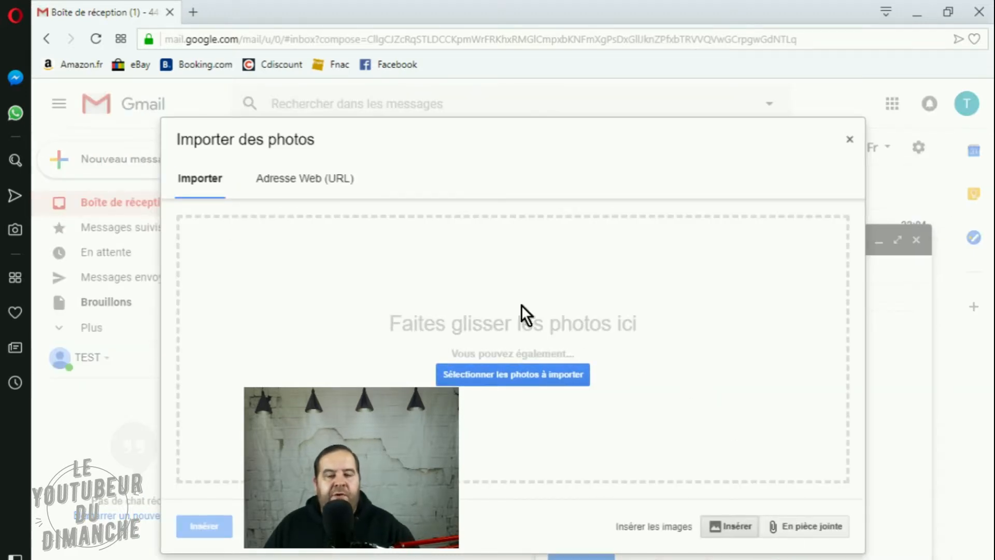
click(498, 377)
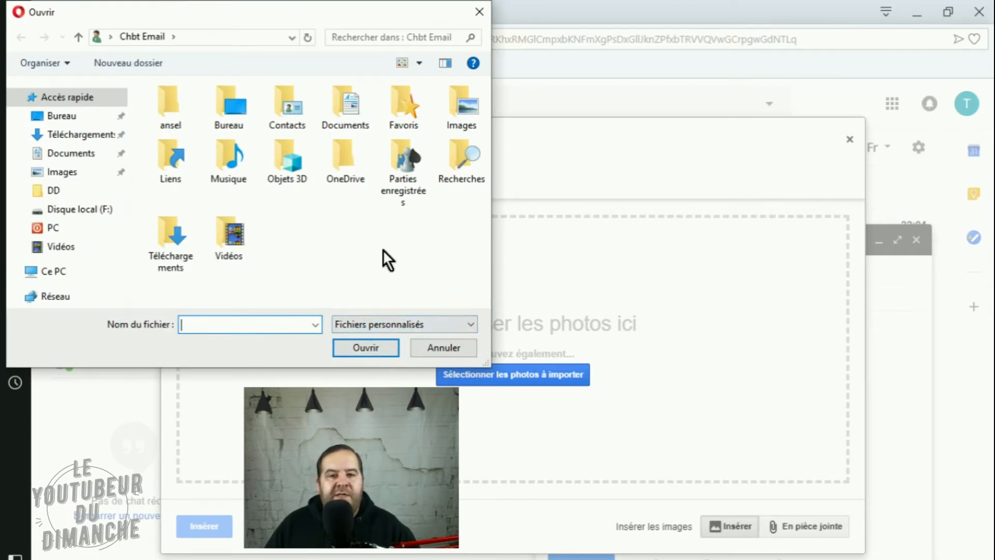
click(69, 176)
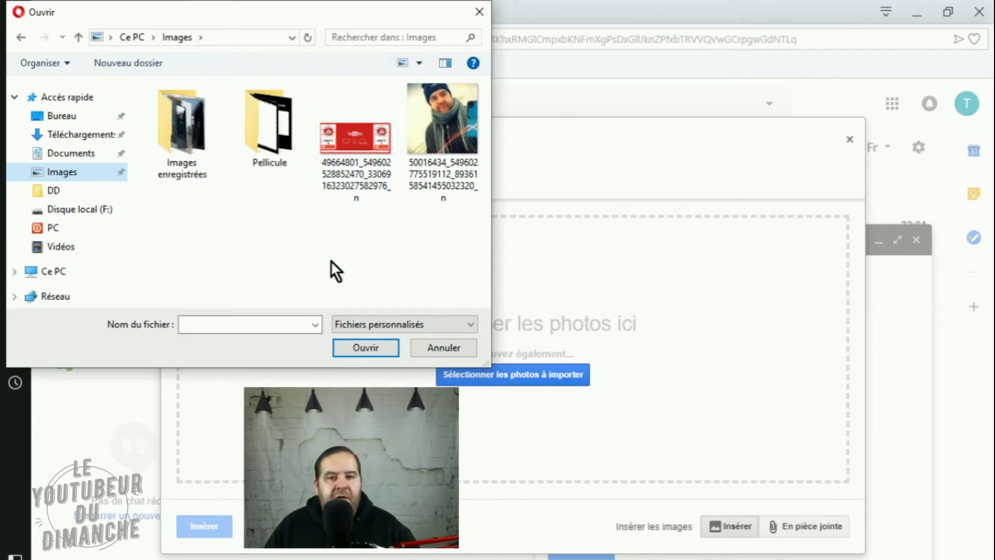
double_click(423, 109)
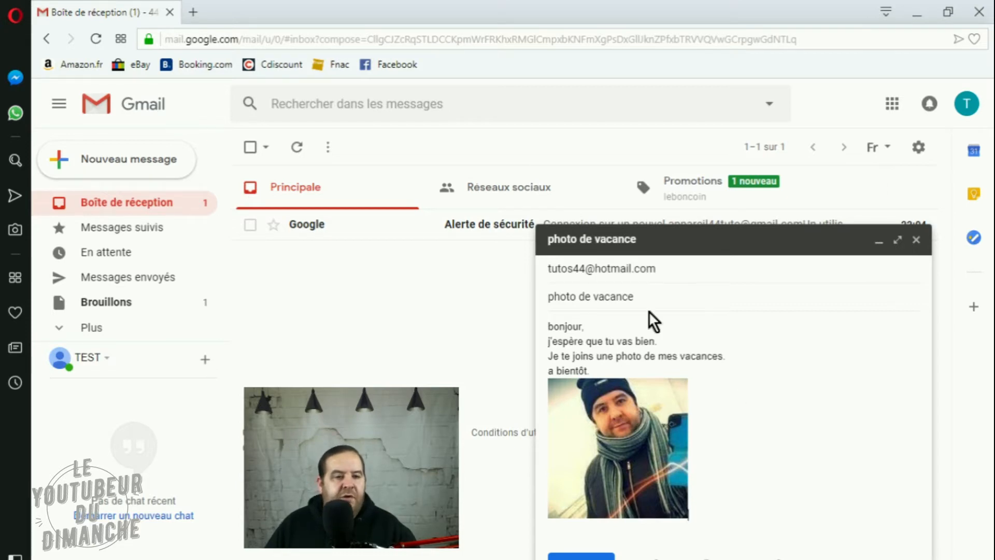
- Check the recipient's address and send the "photo de vacance" message
mouse_move(589, 266)
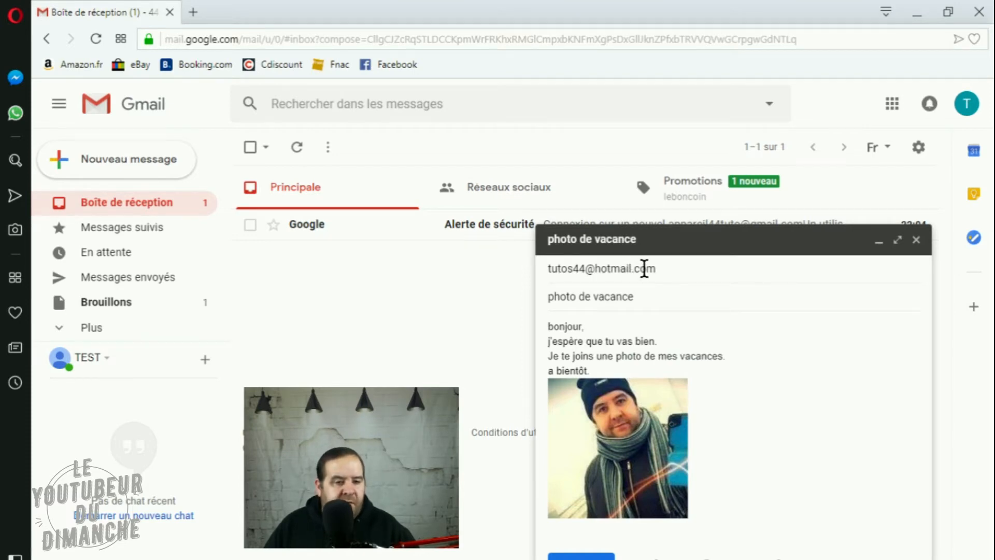
mouse_move(643, 268)
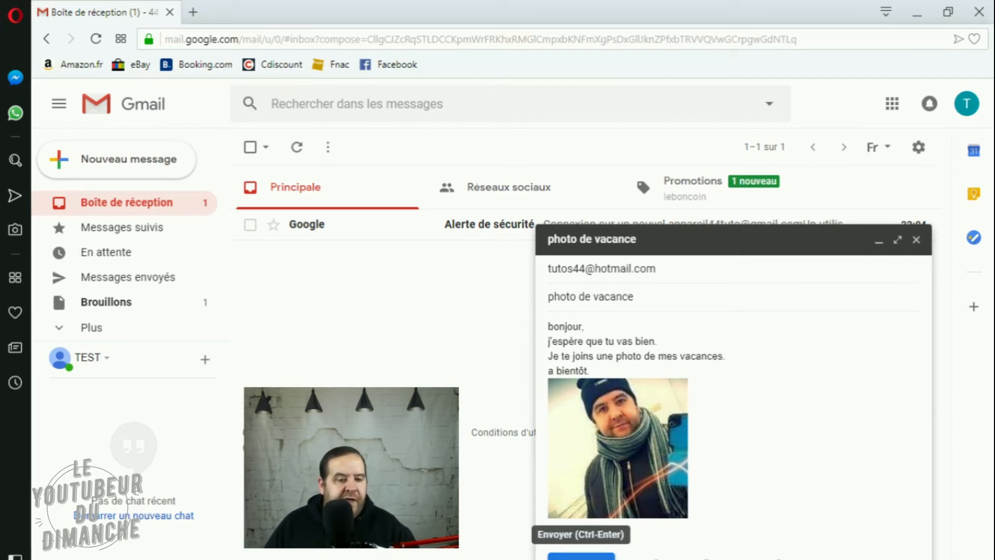
click(581, 556)
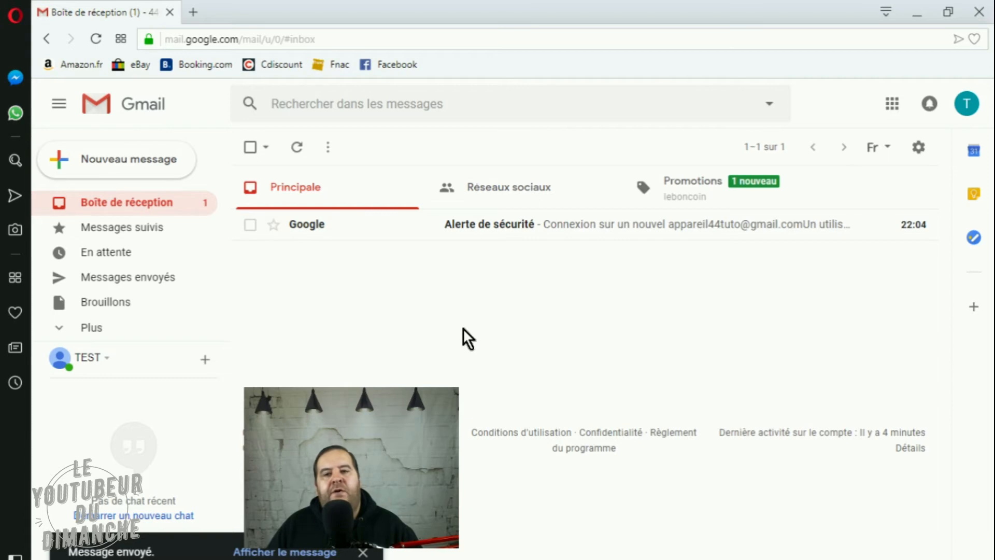
- Open the "photo de vacance" message from the sent messages to review its content
click(136, 284)
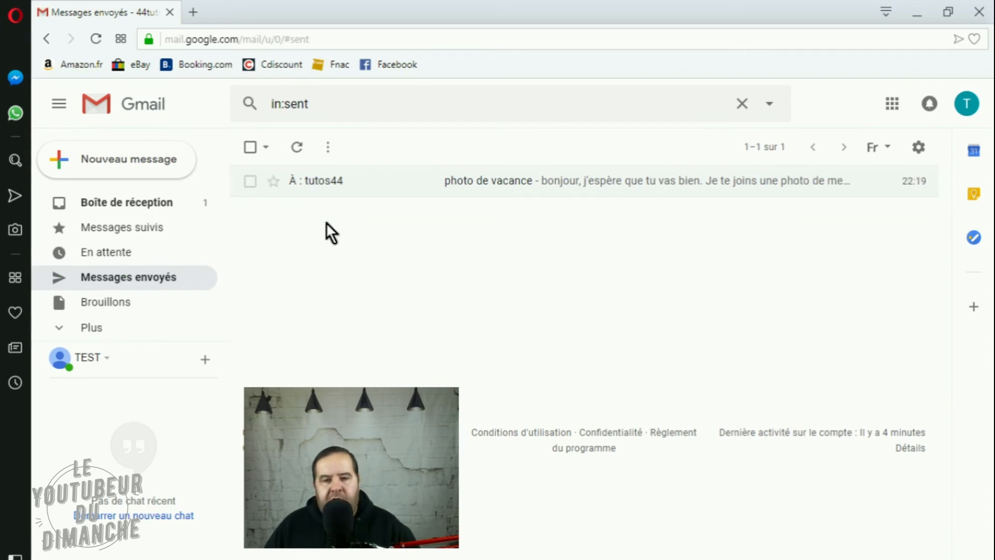
click(316, 183)
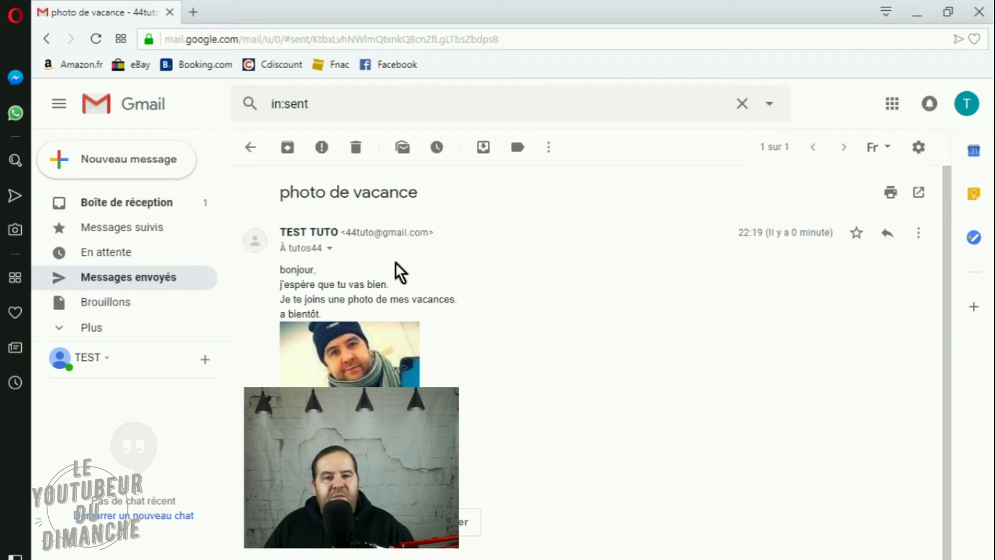